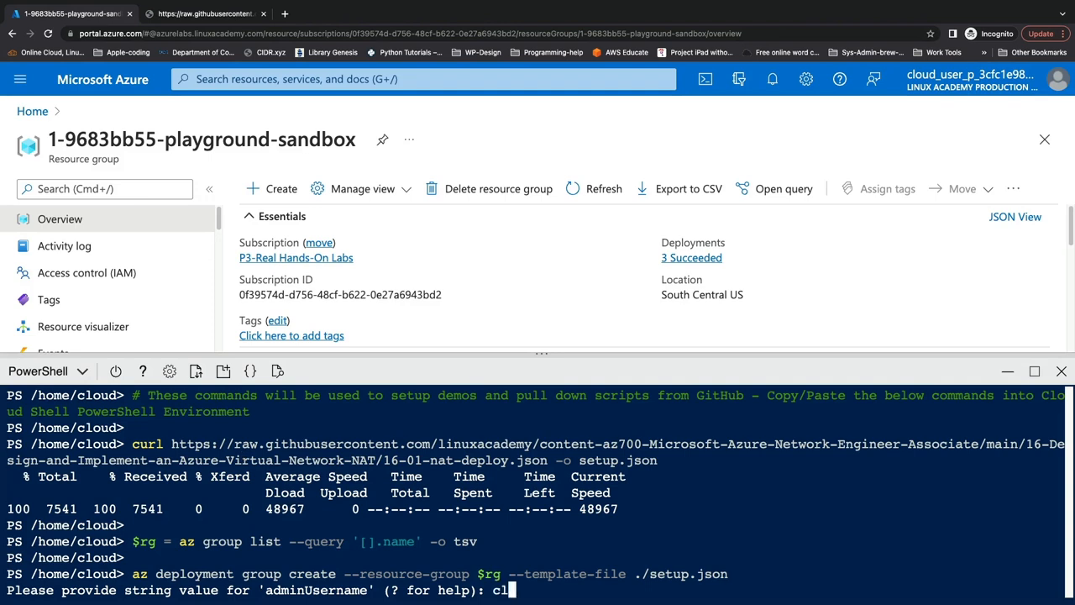
- Answer the template deployment prompts with the admin username and the admin password, leaving _artifactsLocationSasToken empty
key(Return)
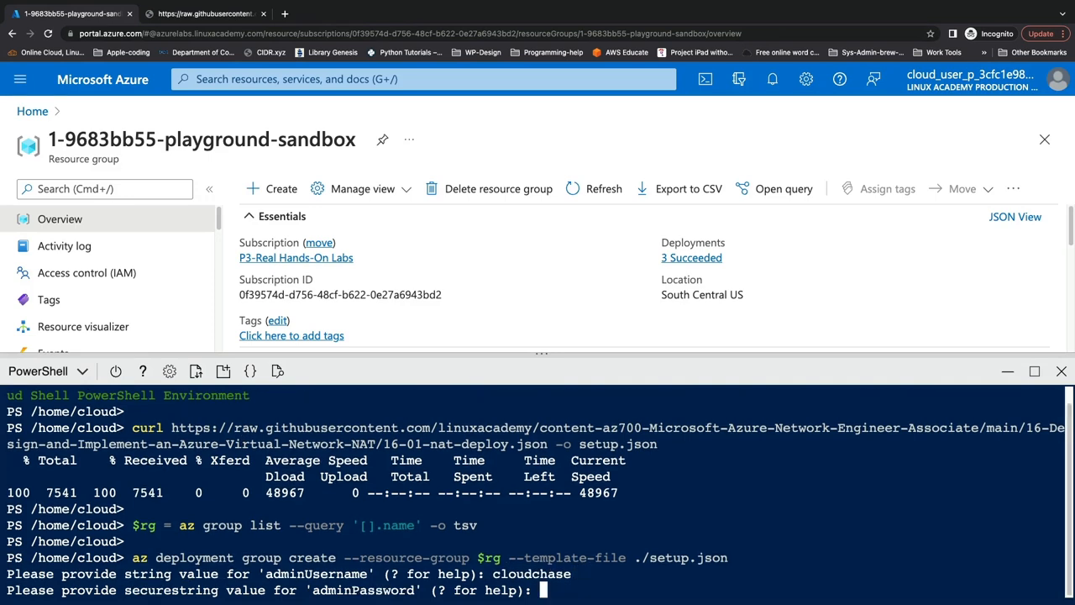
key(Return)
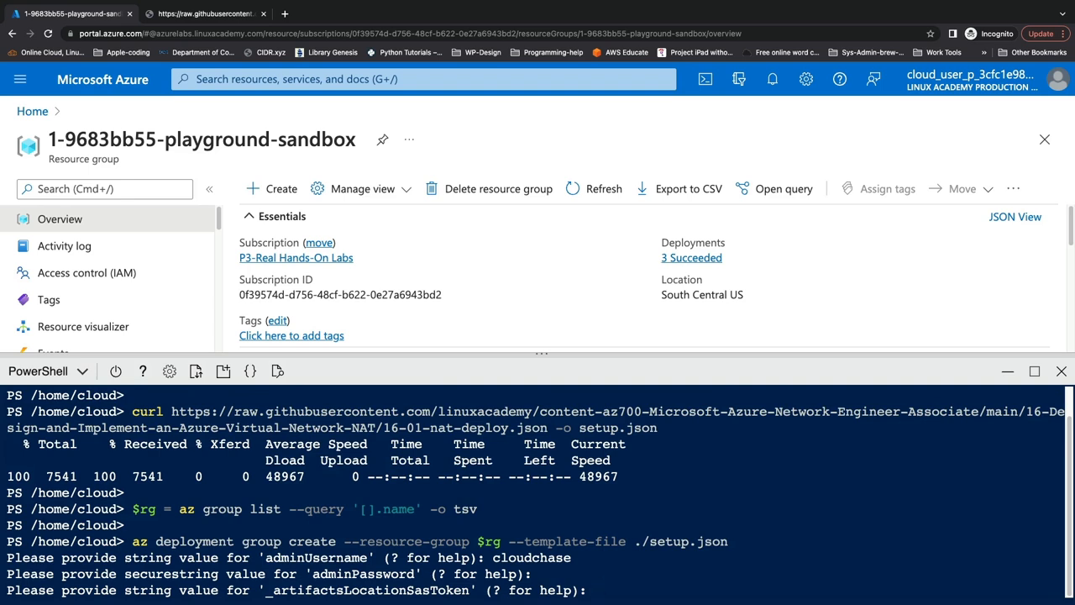
key(Return)
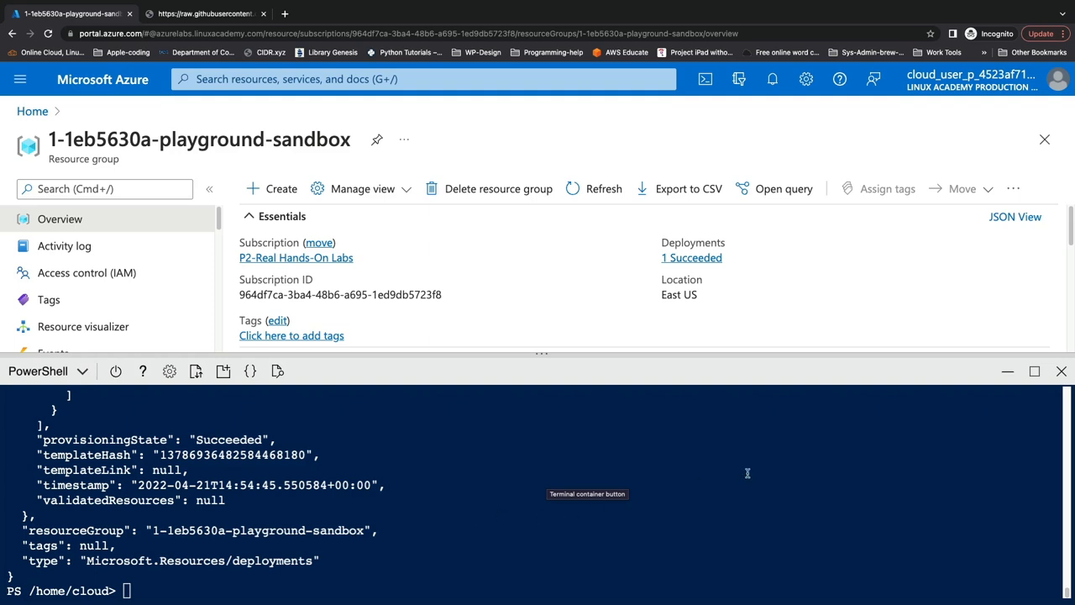
- Minimize the Cloud Shell and open the virtual machine cake-hub-vm-01 from the resource group's resource list
click(1006, 377)
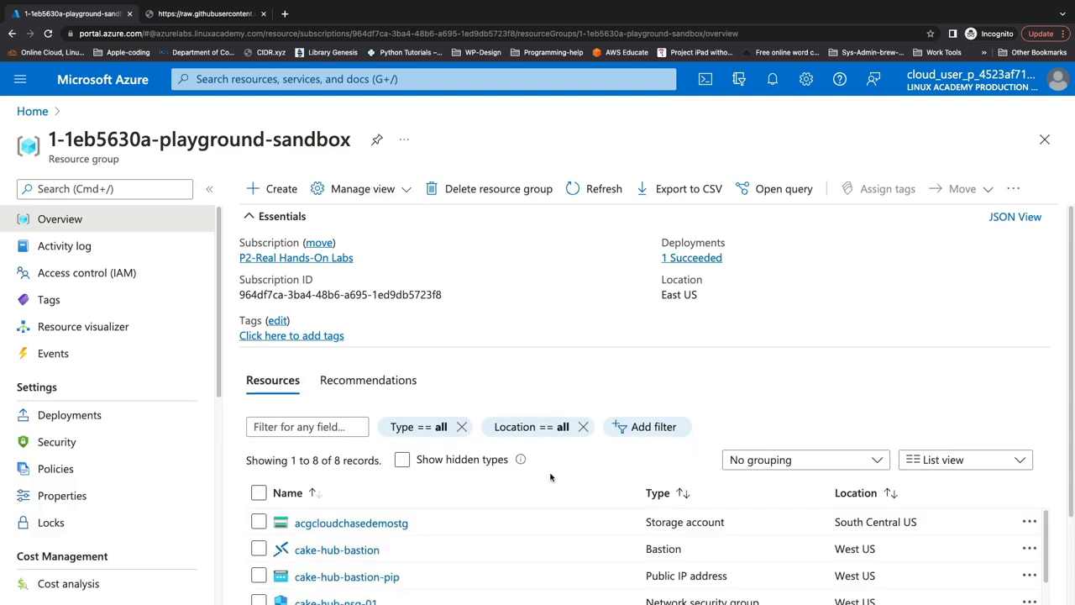
scroll(496, 555, down, 1)
scroll(906, 573, down, 4)
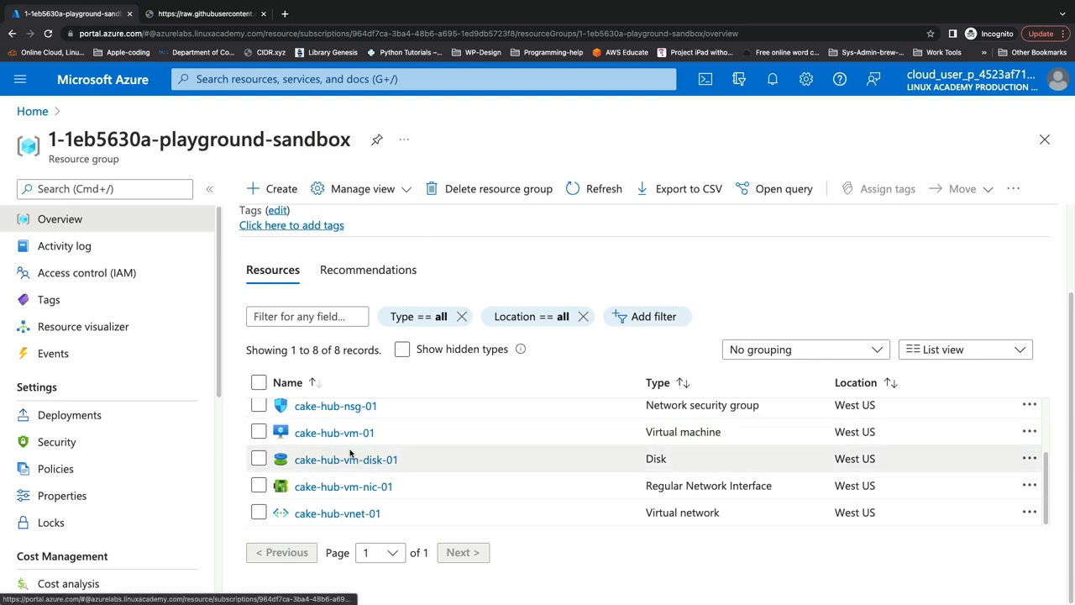
scroll(327, 435, up, 1)
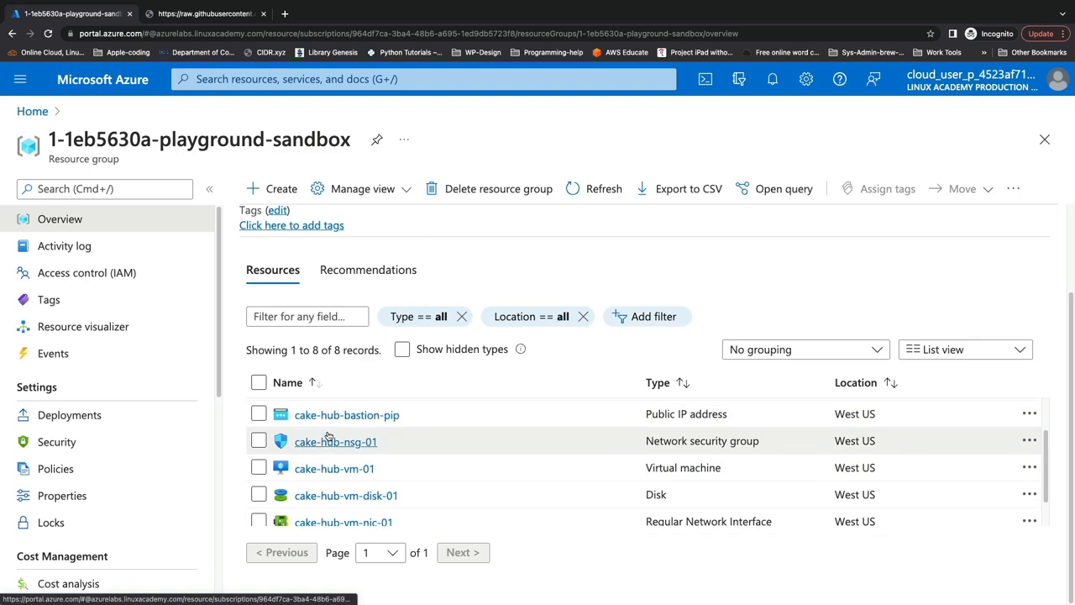
click(333, 469)
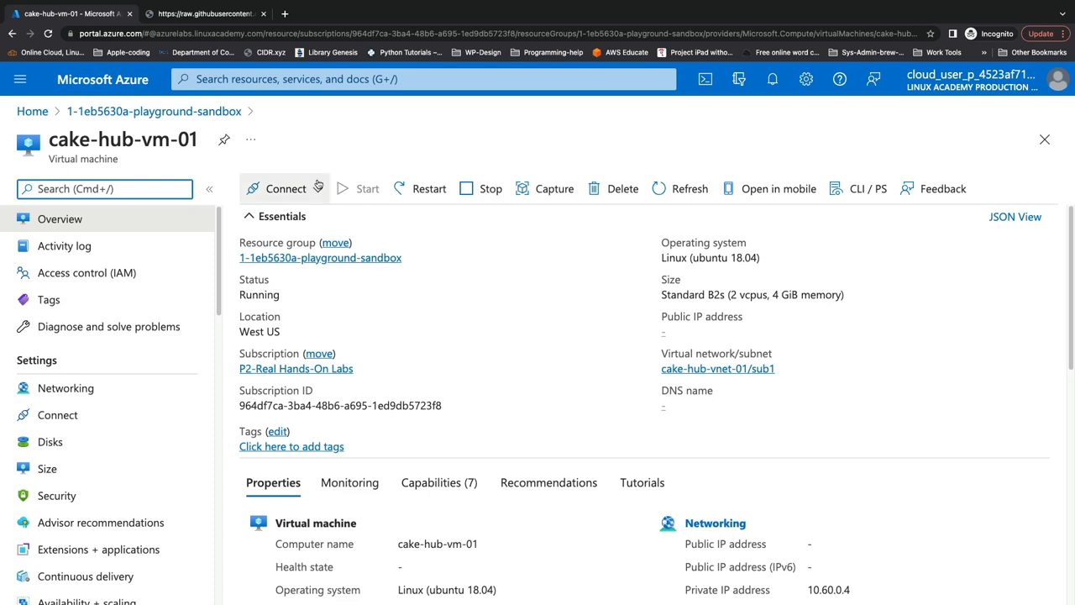
- Connect to cake-hub-vm-01 through Bastion with password authentication, entering the VM's username and the account password
click(318, 186)
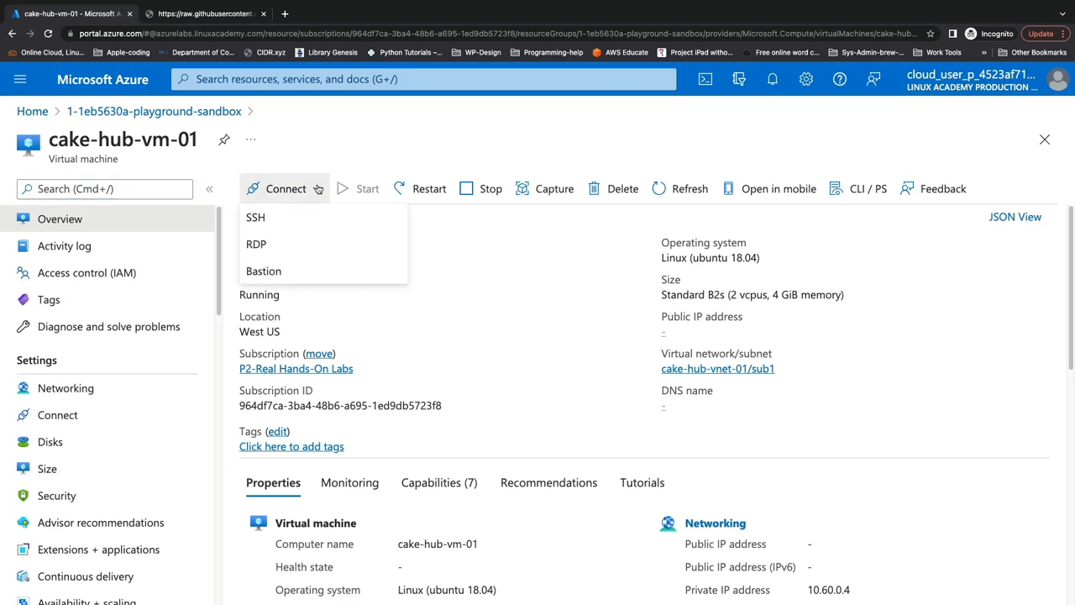
click(301, 273)
click(334, 366)
text(cloudchase)
key(Tab)
key(Tab)
text(•••••••)
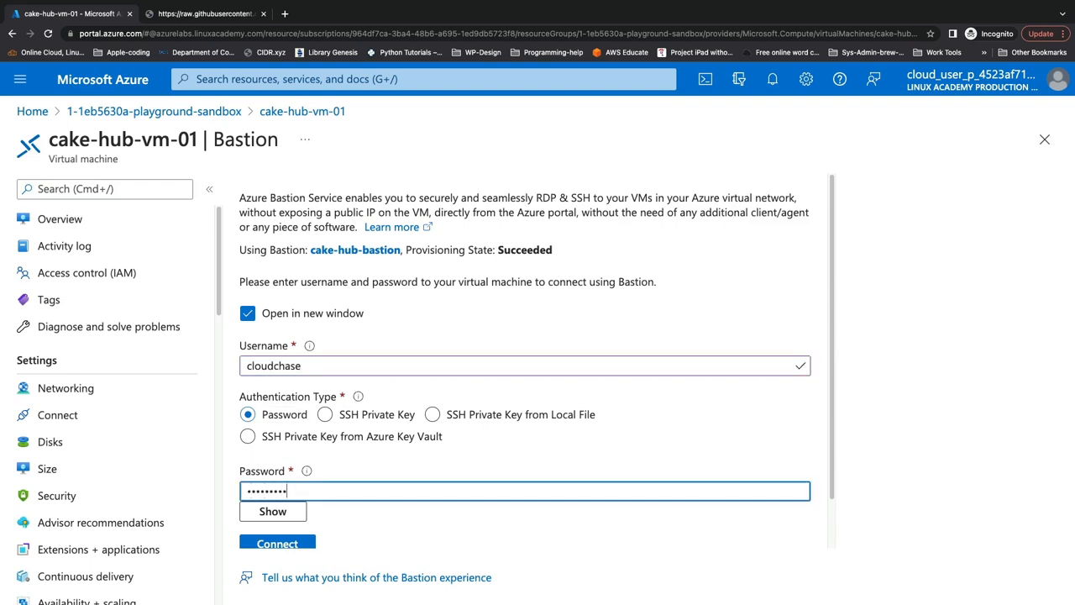
text(•••••)
click(303, 543)
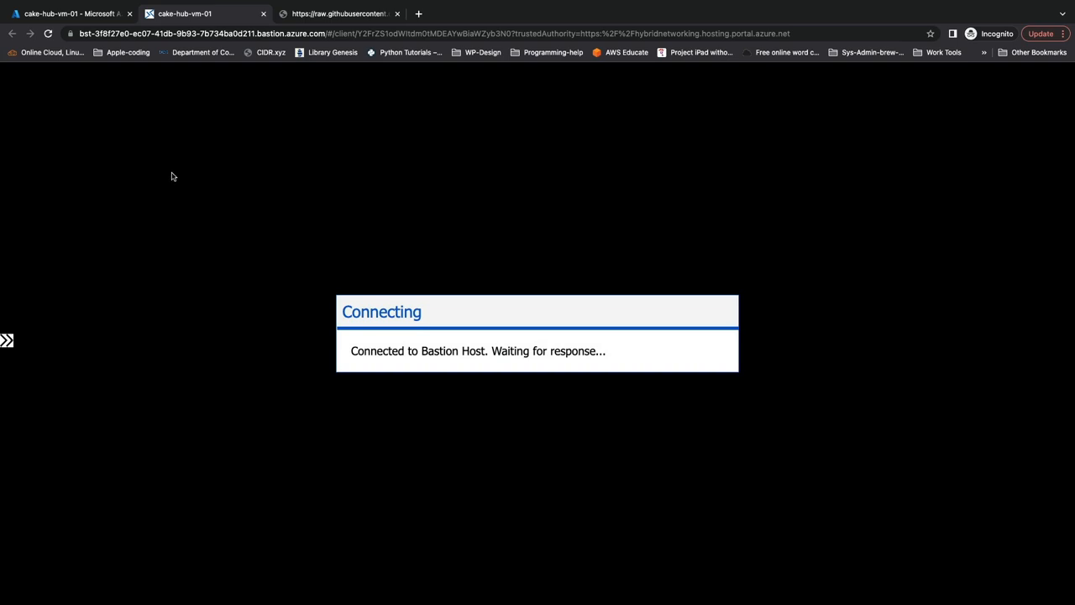
click(207, 95)
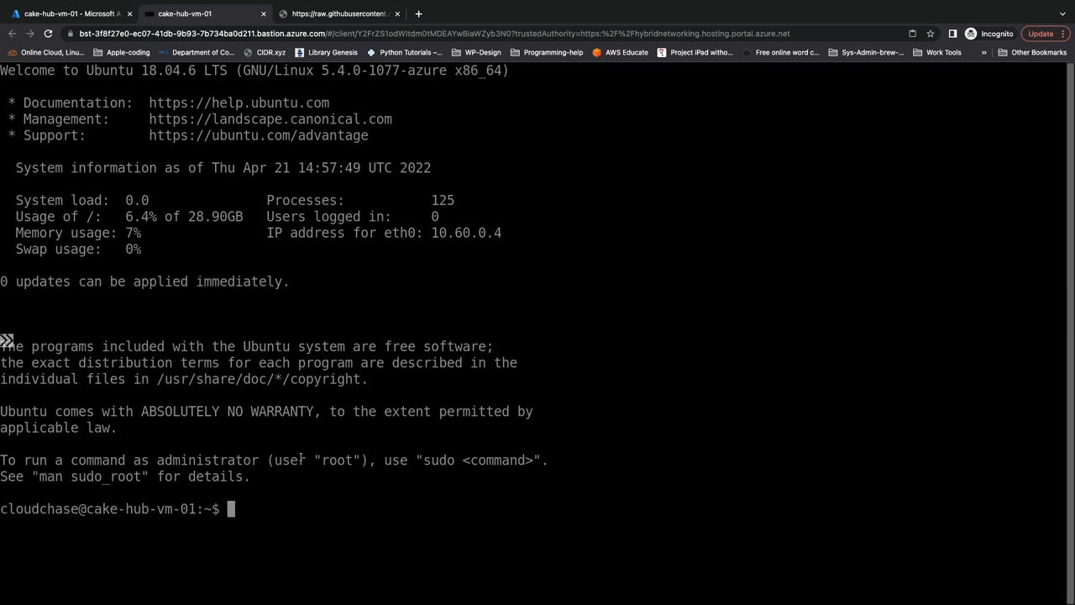
- Clear the terminal and run curl -s checkip.dyndns.org | sed -e 's/.*Current IP Address: //' -e 's/<.*$//', repeating it until an address returns
text(clear)
key(Return)
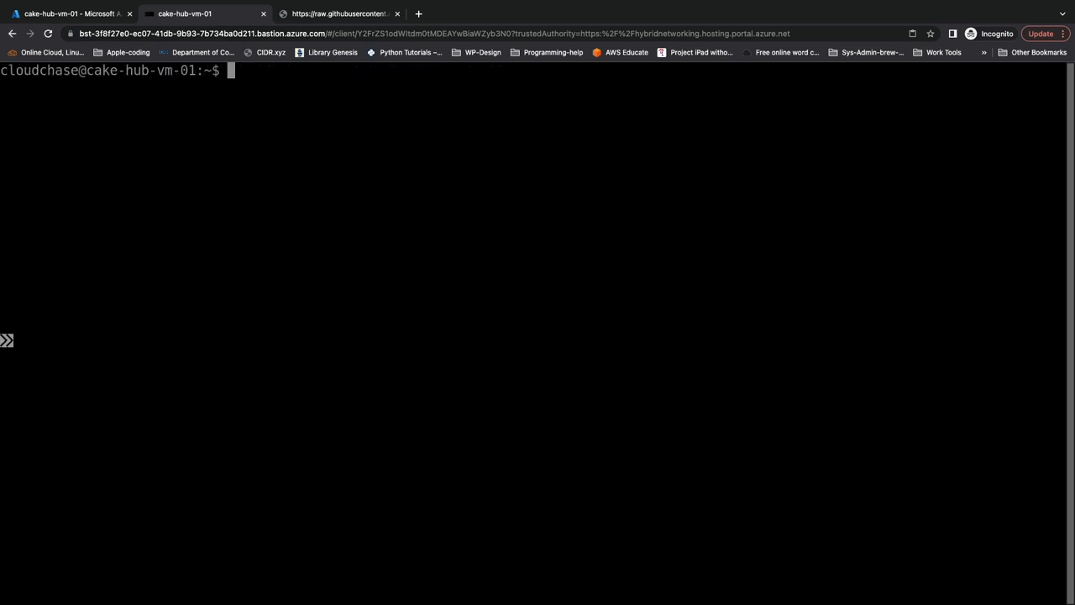
text(v)
key(BackSpace)
text(curl -s checkip.dyndns.org | sed -e 's/.*Current IP Address: //' -e 's/<.*$//')
key(Return)
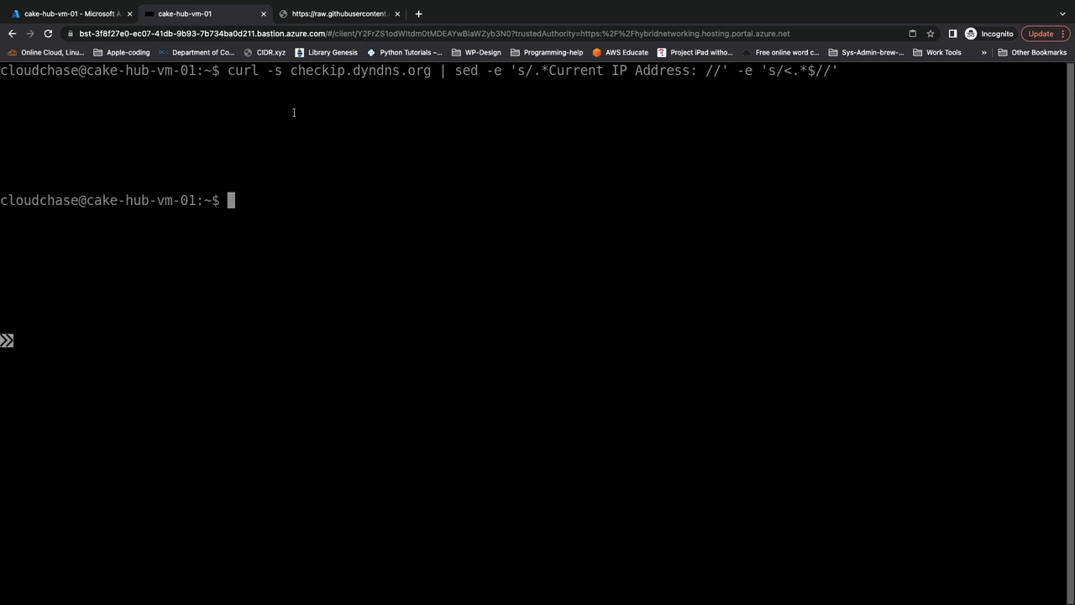
key(Up)
key(Return)
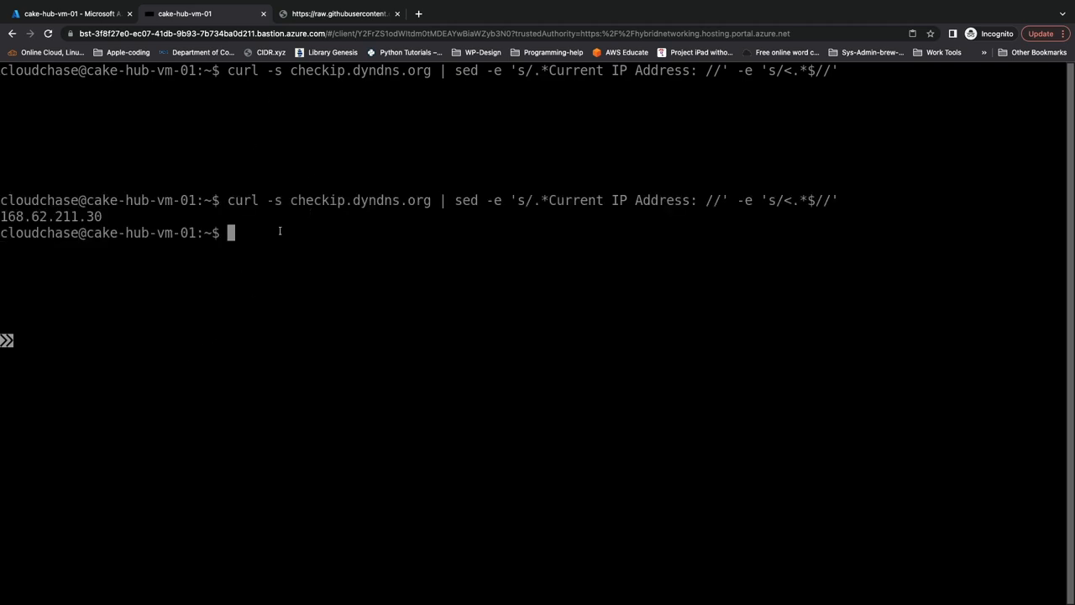
- Highlight the public IP address returned by the command, and clear the VM's terminal
drag(103, 217, 1, 217)
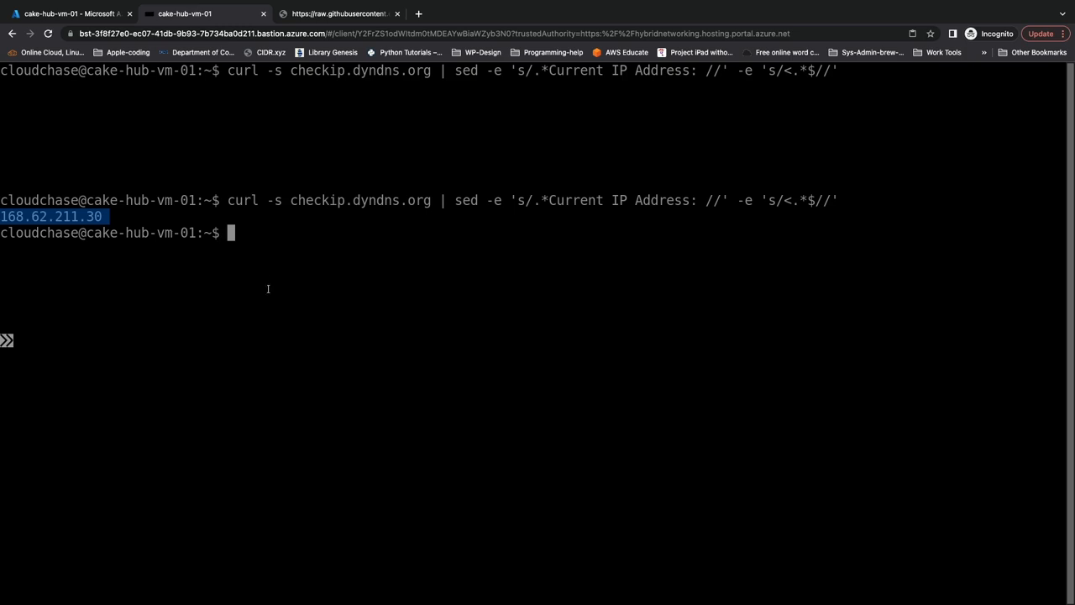
click(280, 267)
text(clear)
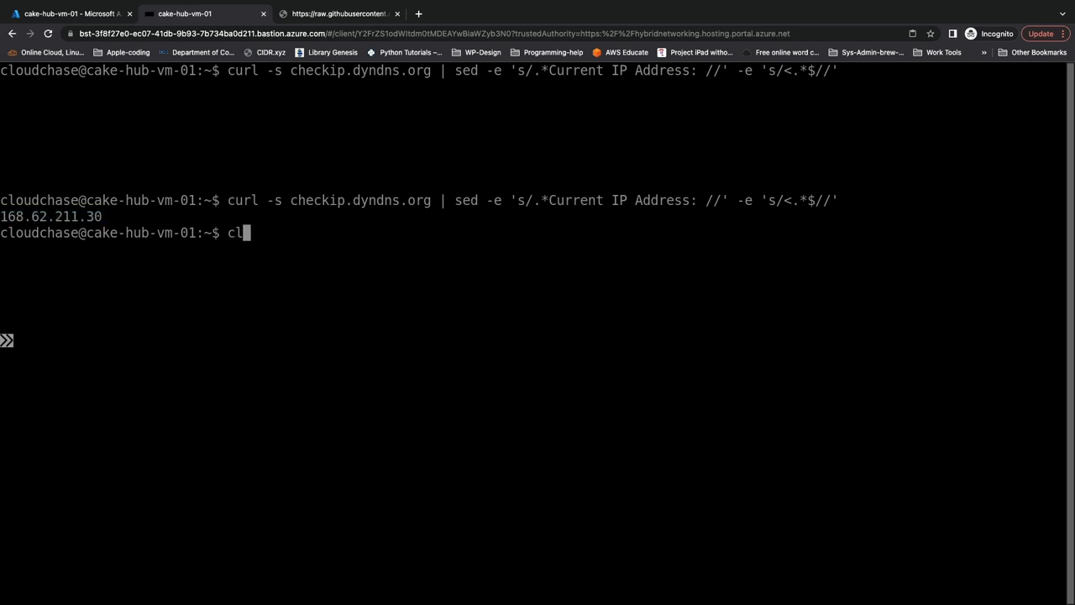
key(Return)
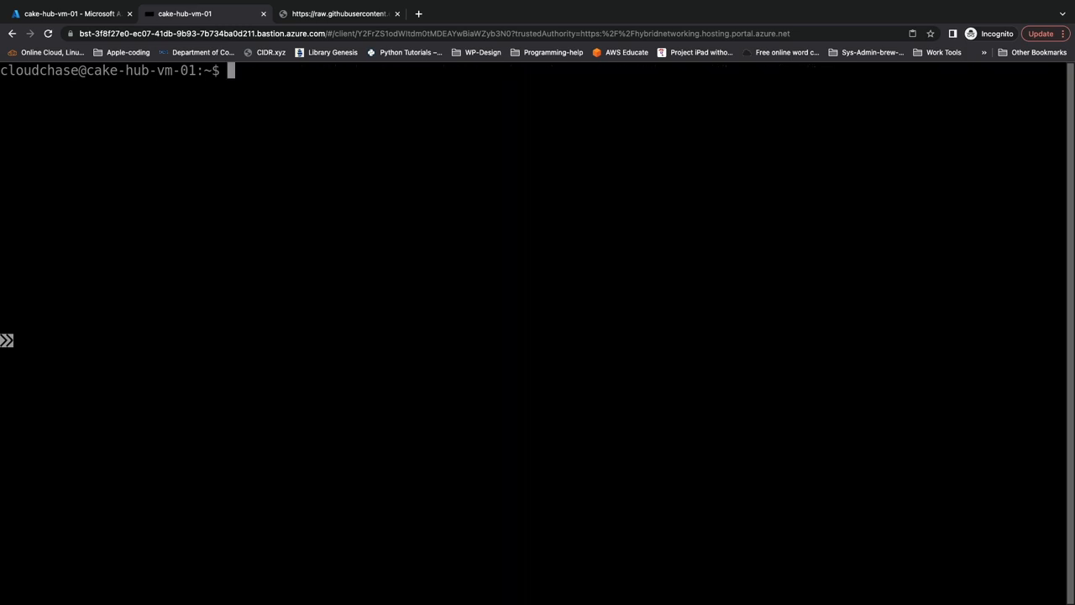
- Return to the Azure portal, search for "nat" to open NAT gateways, and start creating a new gateway
click(103, 15)
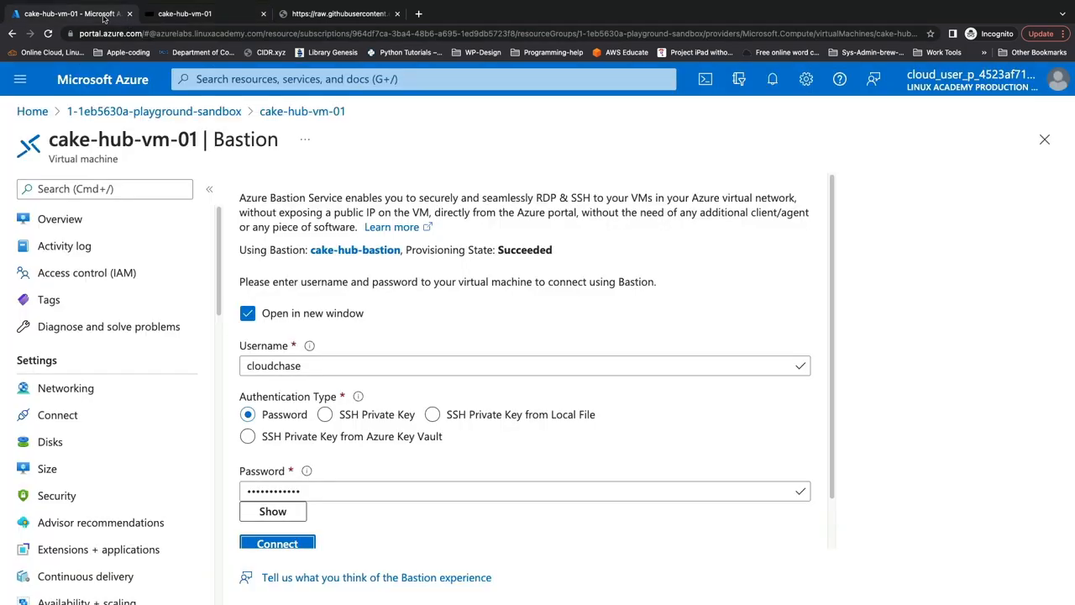
click(226, 79)
text(nat)
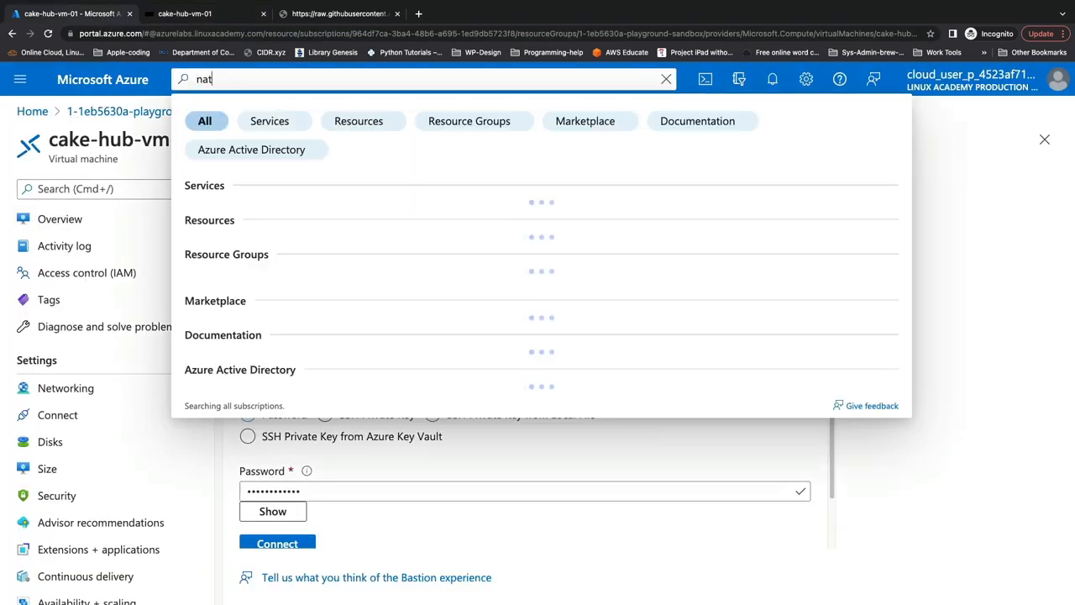
click(252, 215)
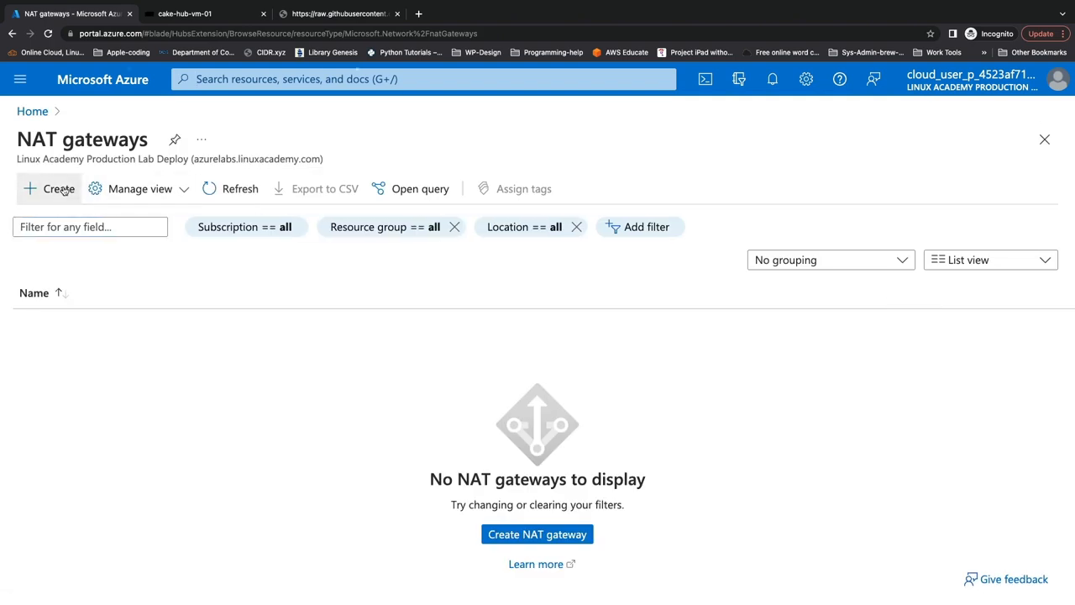
click(59, 188)
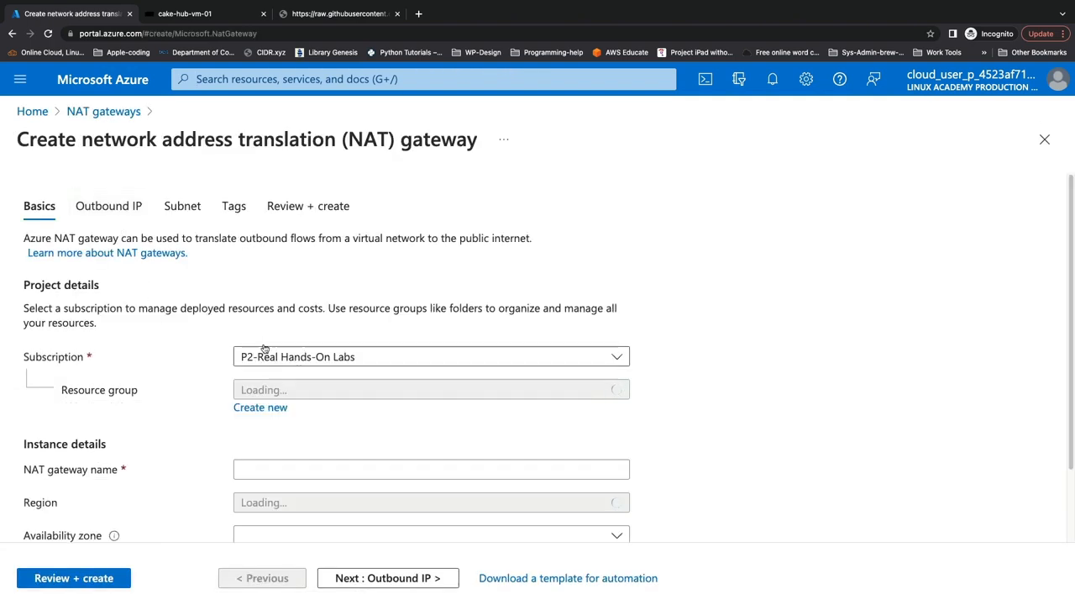
- Assign the NAT gateway to the resource group 1-1eb5630a-playground-sandbox and name it acg-demo-nat-gw
scroll(252, 328, down, 2)
click(301, 306)
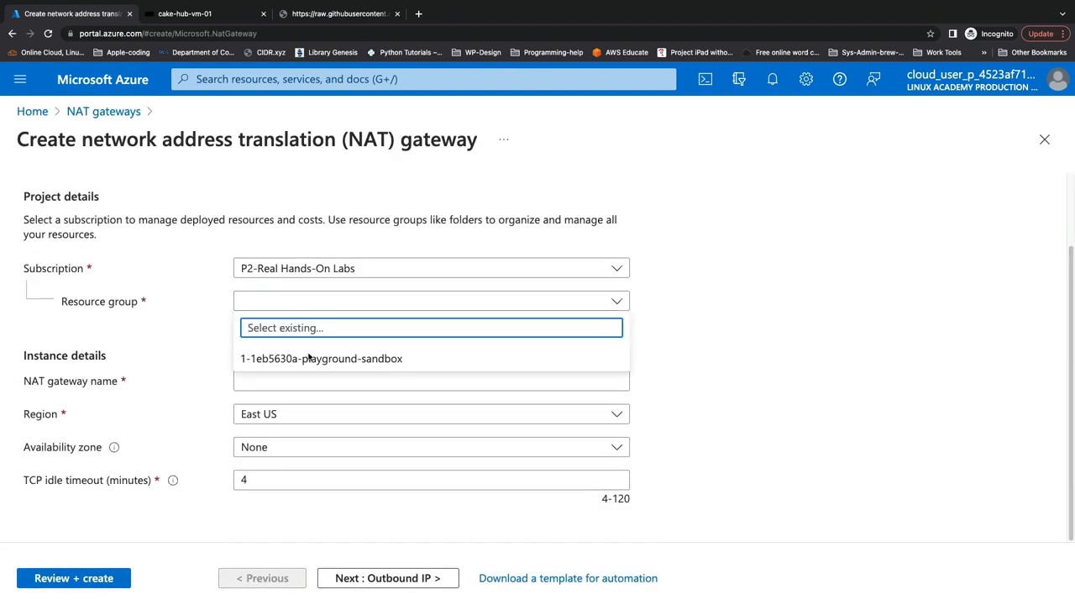
click(370, 357)
click(289, 384)
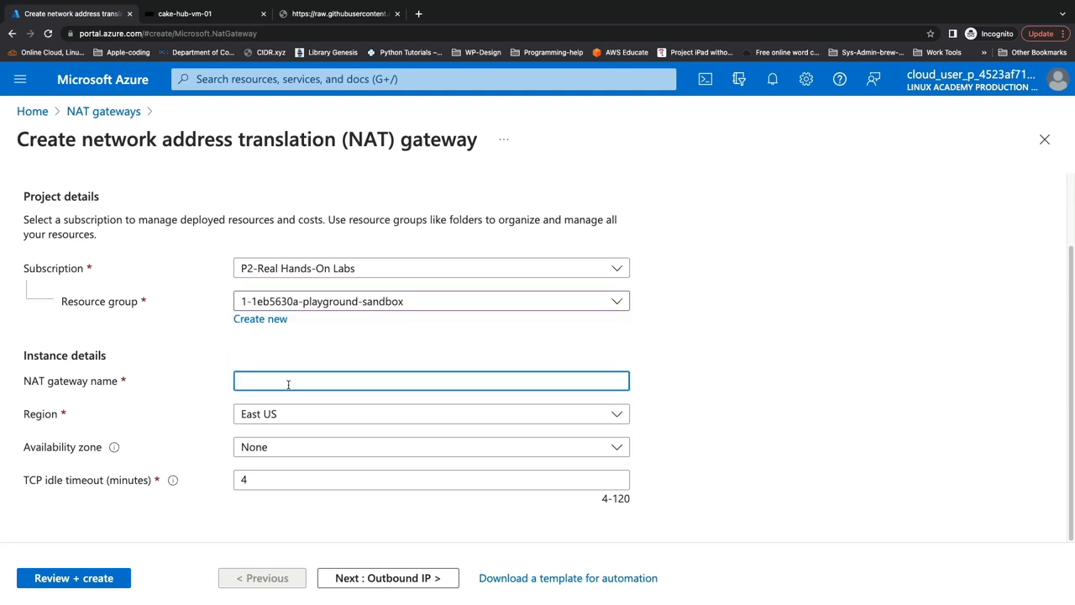
text(acg-demo-nat-gw)
- Set the NAT gateway's region to West US
click(284, 416)
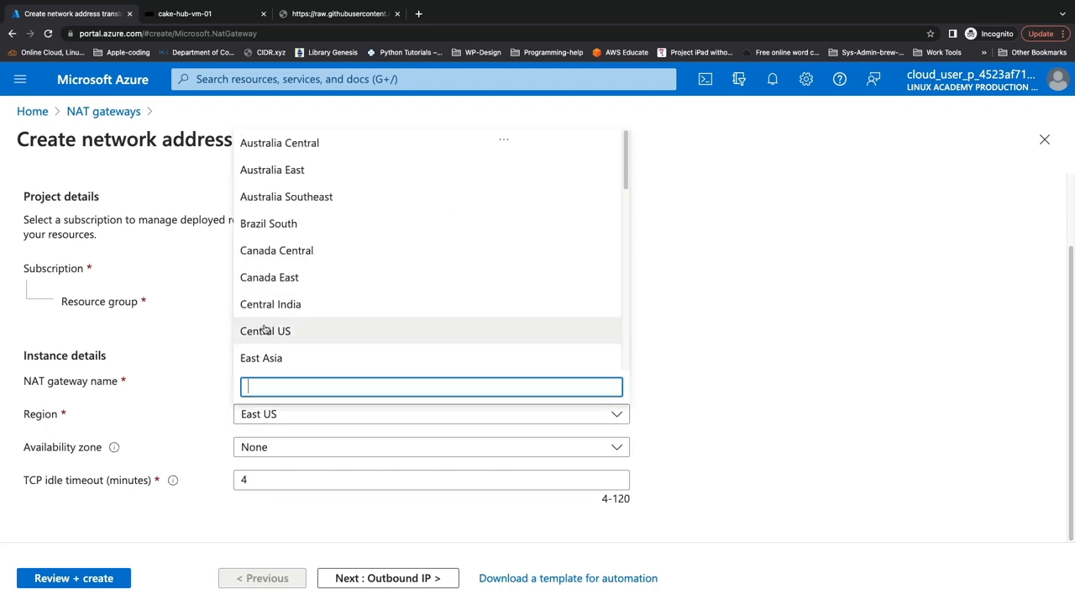
text(west)
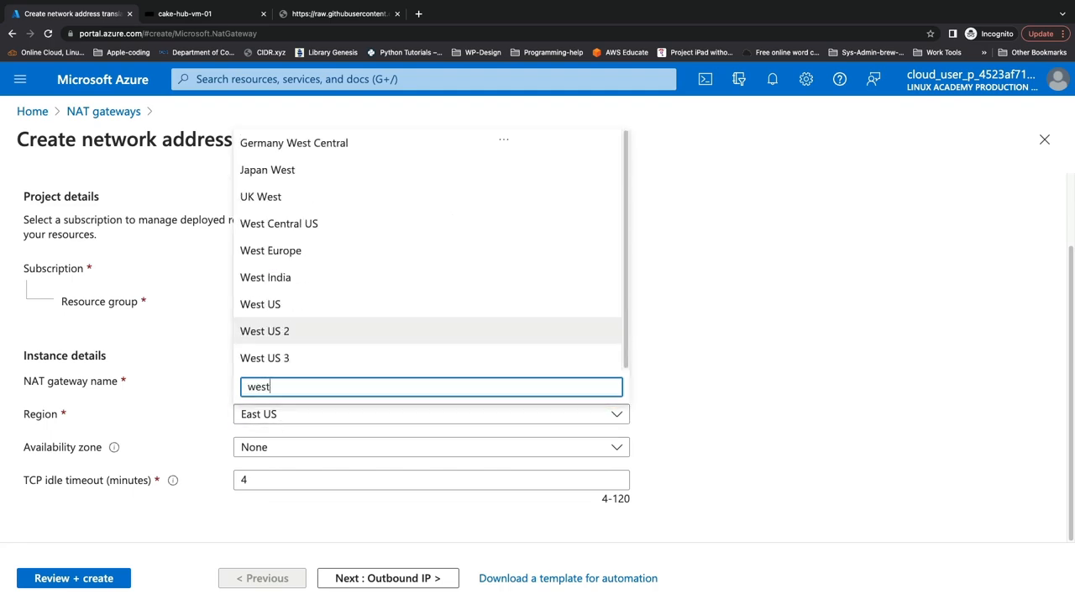
click(270, 305)
scroll(260, 456, down, 1)
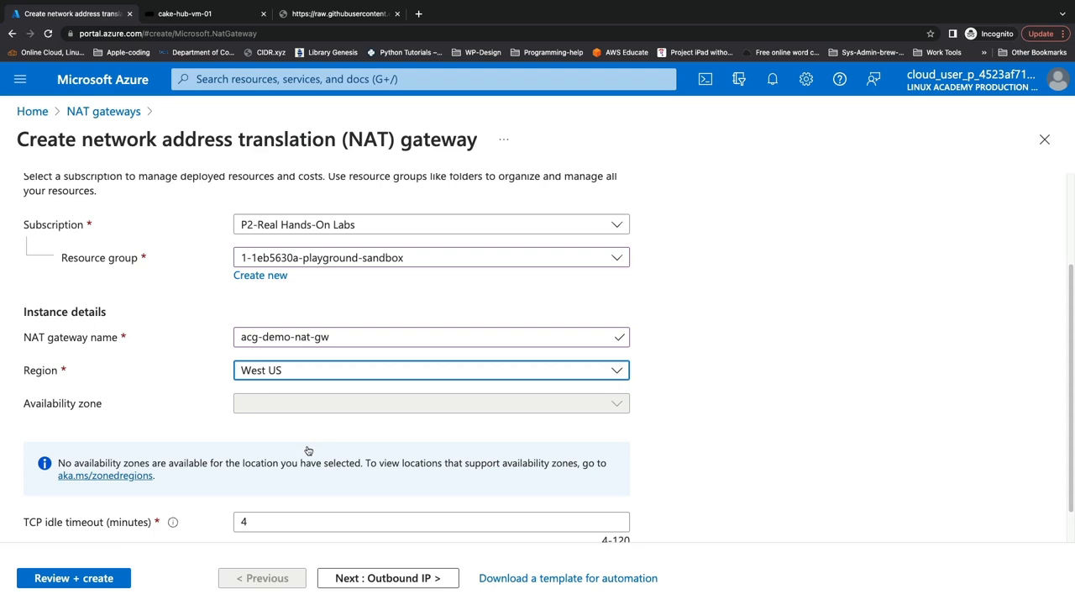
scroll(306, 445, down, 2)
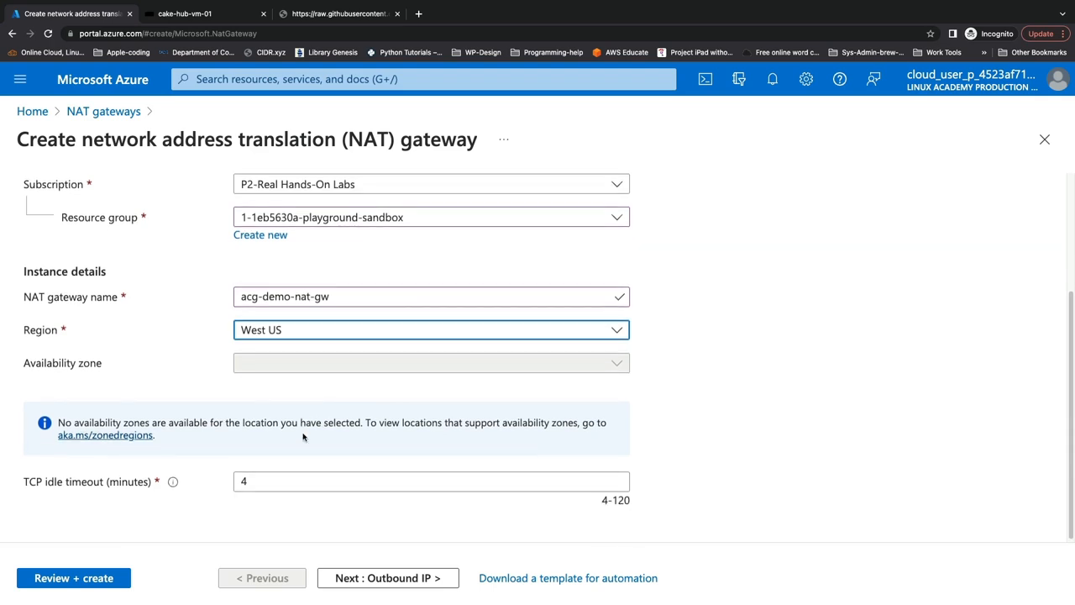
- Add a new outbound public IP address named acg-demo-nat-gw-pip to the NAT gateway
click(346, 577)
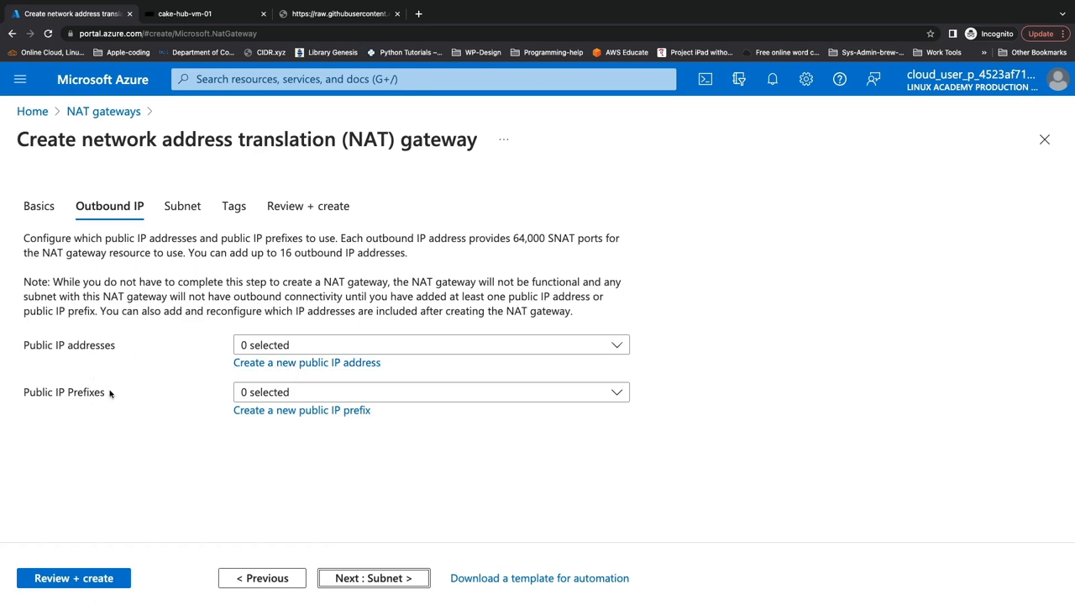
click(274, 365)
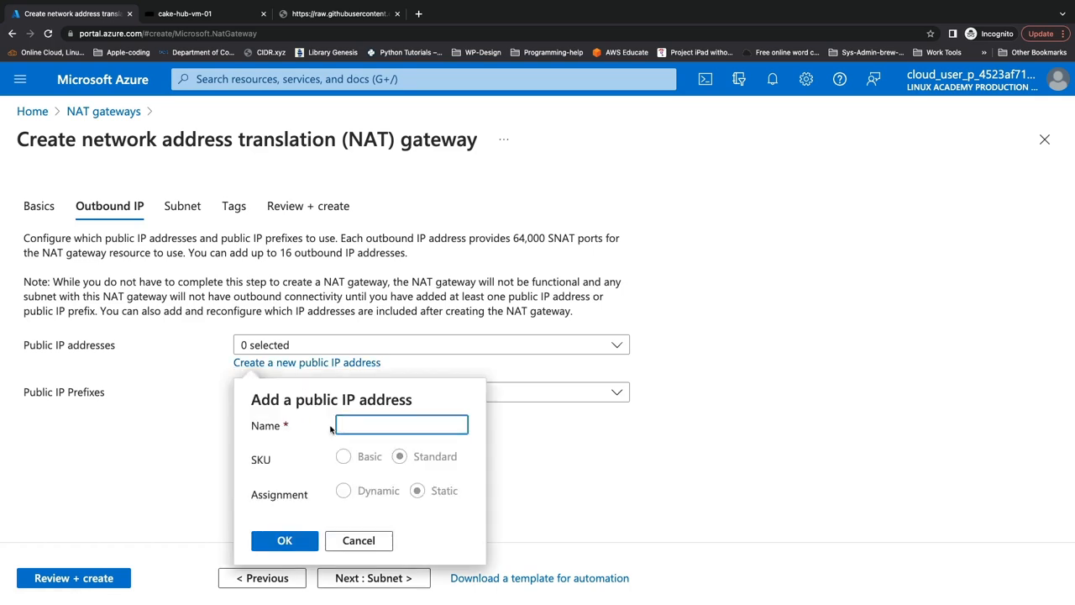
text(acg-demo-nat-gw-pip)
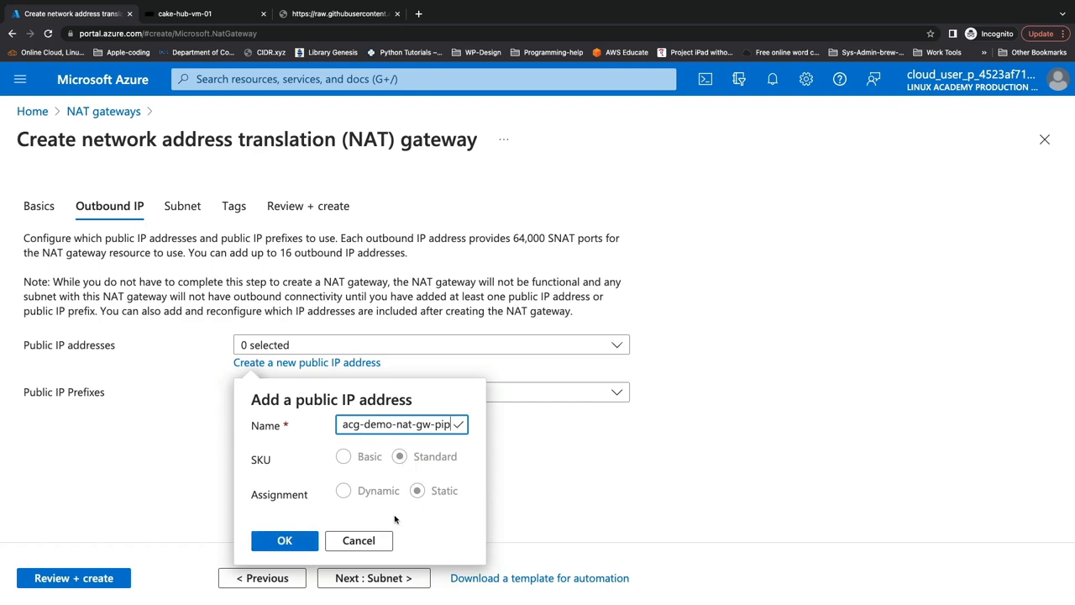
click(290, 540)
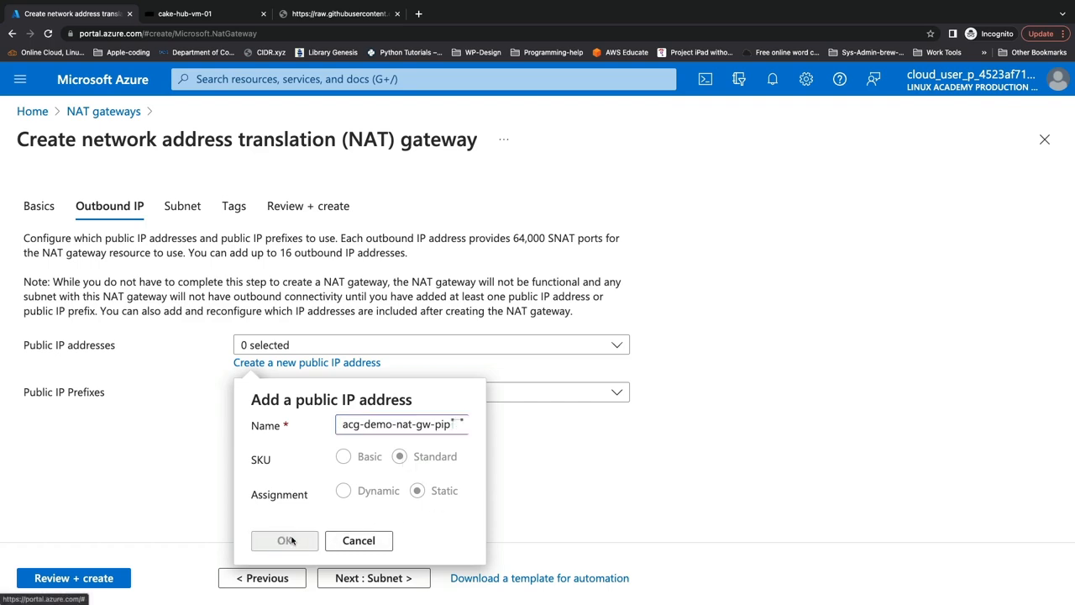
- Choose cake-hub-vnet-01 as the virtual network in the NAT gateway's subnet settings
click(363, 578)
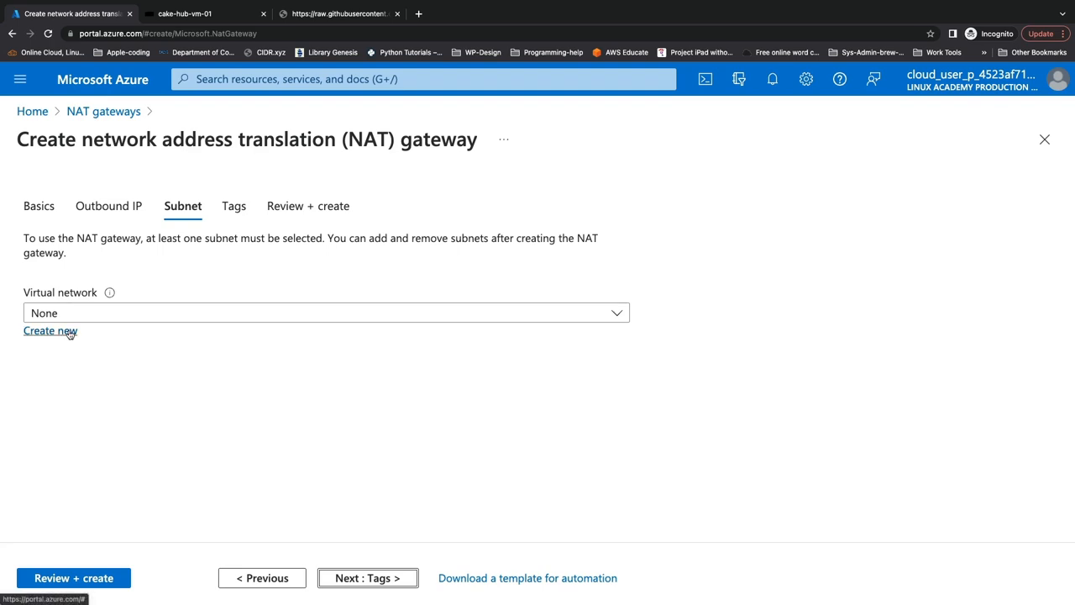
click(94, 320)
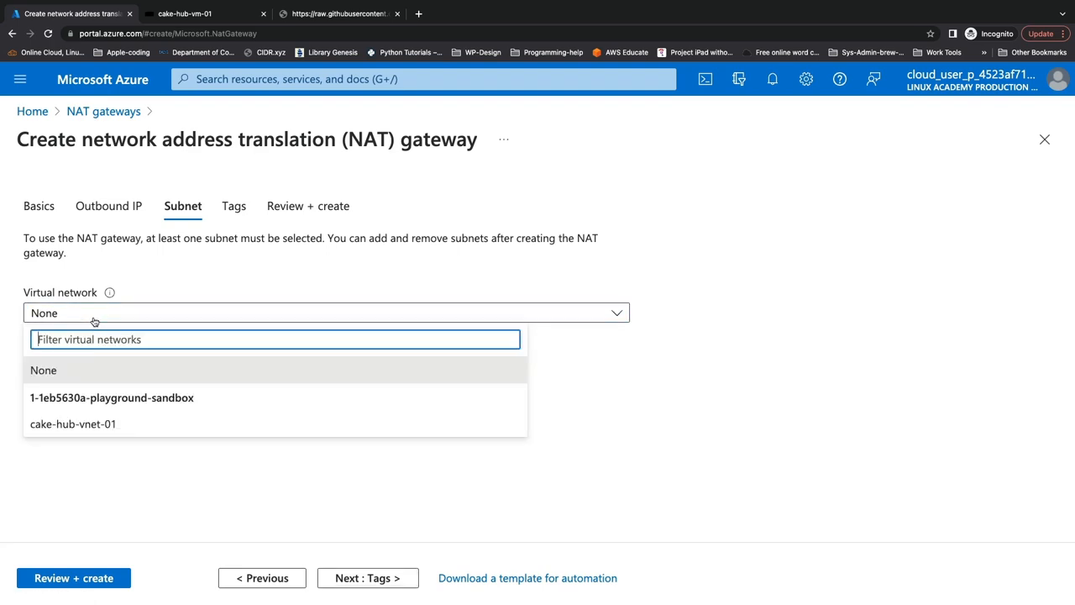
click(120, 428)
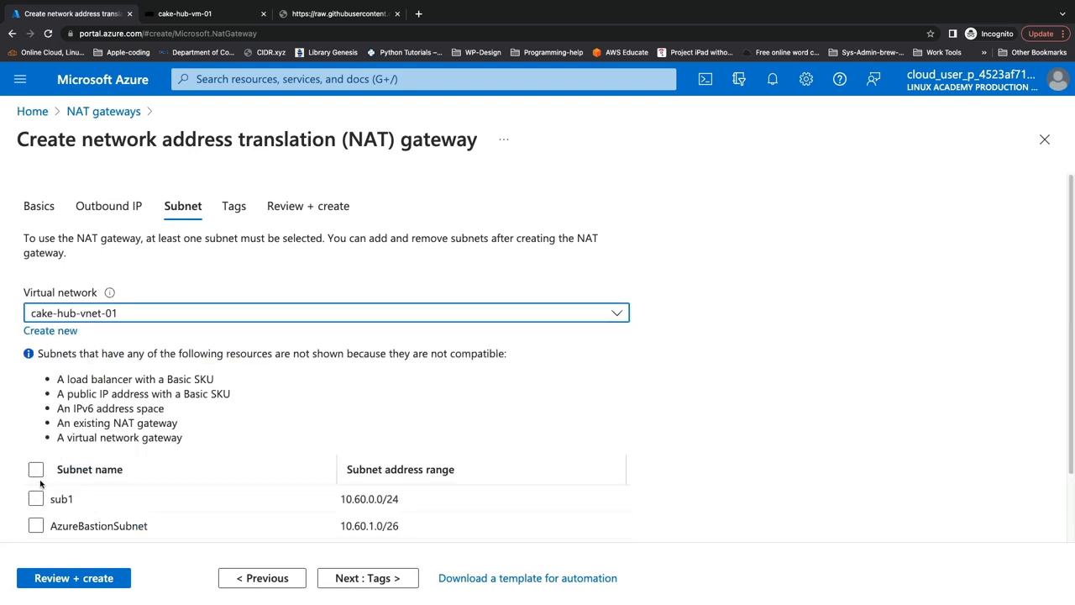
scroll(56, 454, down, 2)
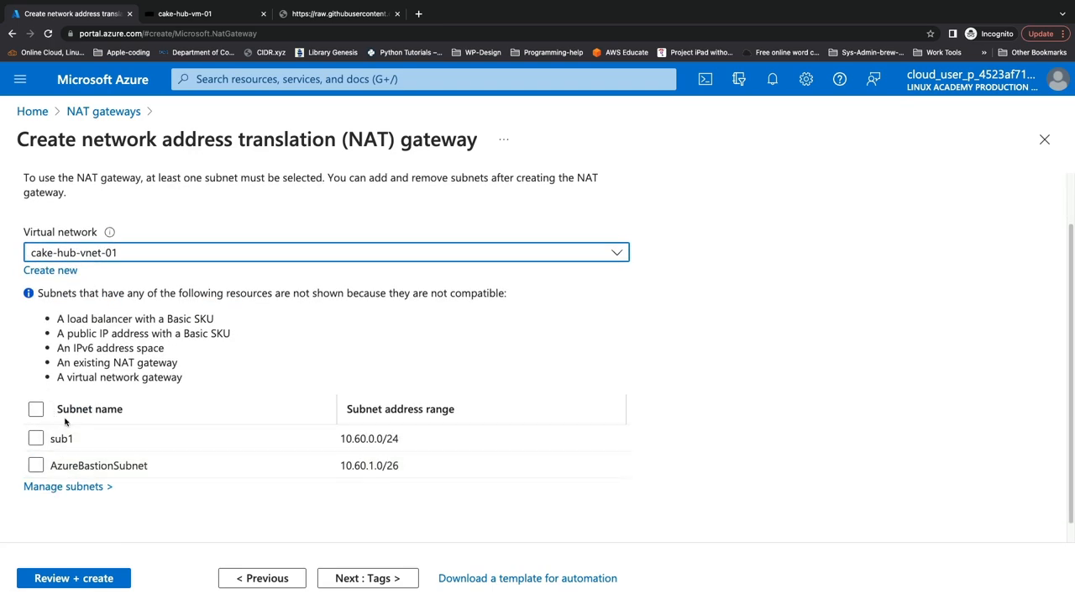
- Associate the sub1 subnet with the NAT gateway, then review and create the gateway
click(36, 438)
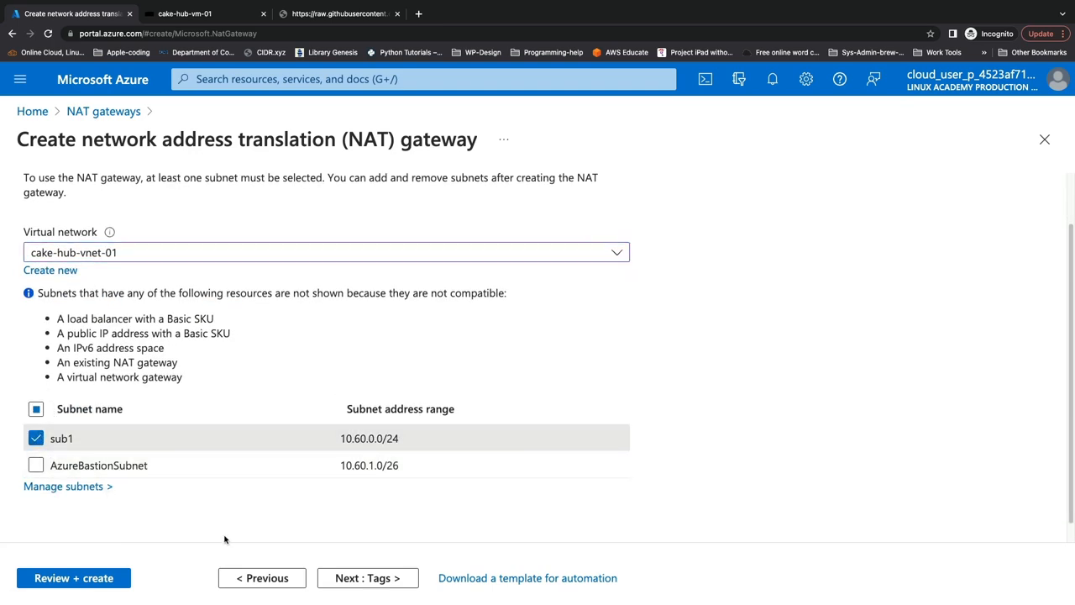
click(99, 580)
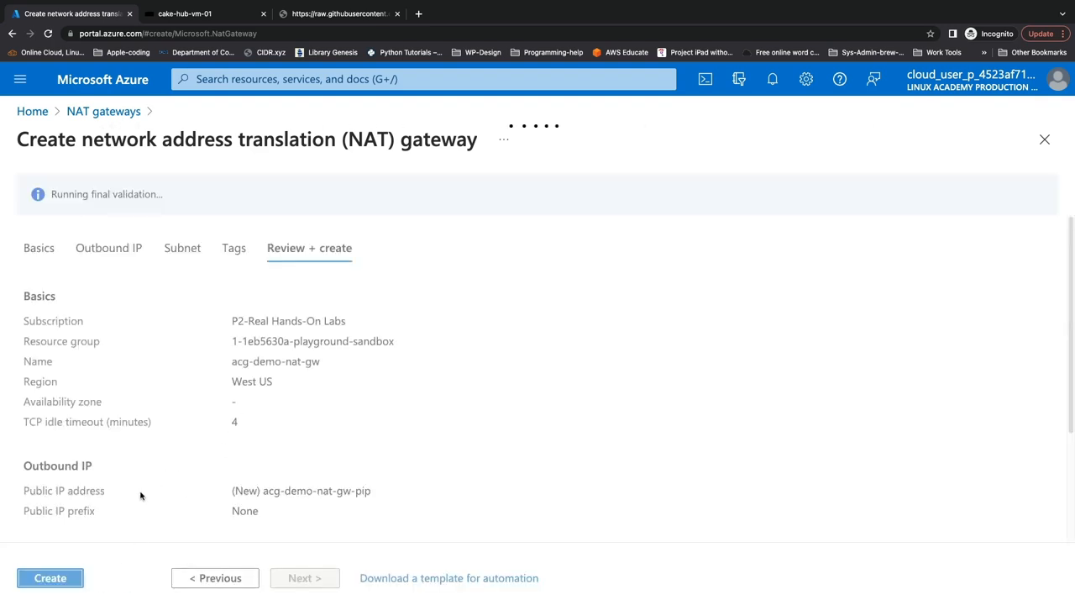
click(65, 583)
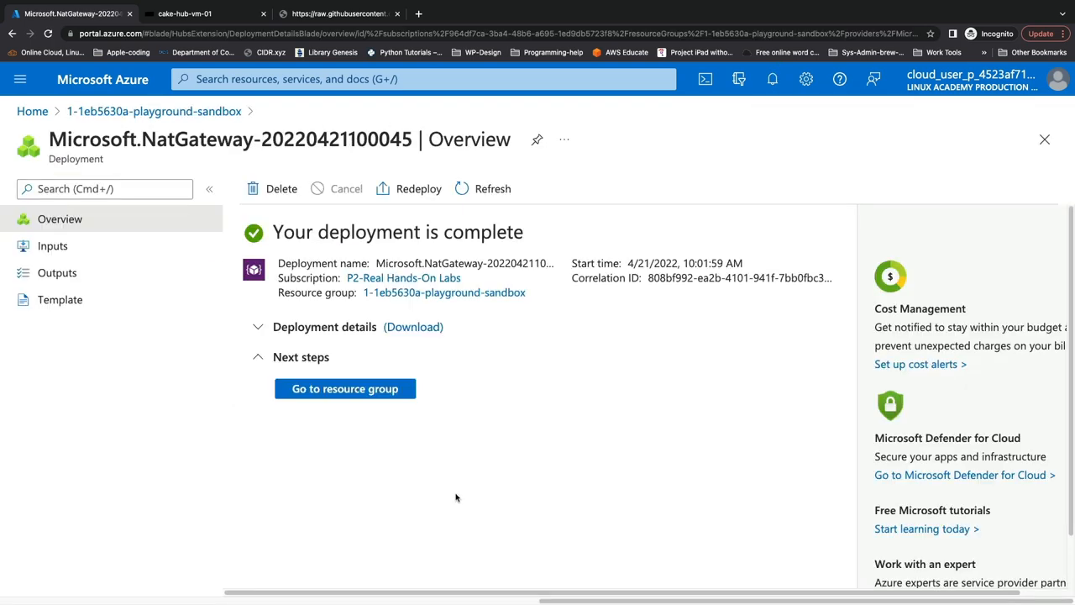
- Open the deployed acg-demo-nat-gw from its resource group and inspect its outbound public IP address and associated subnets
click(341, 395)
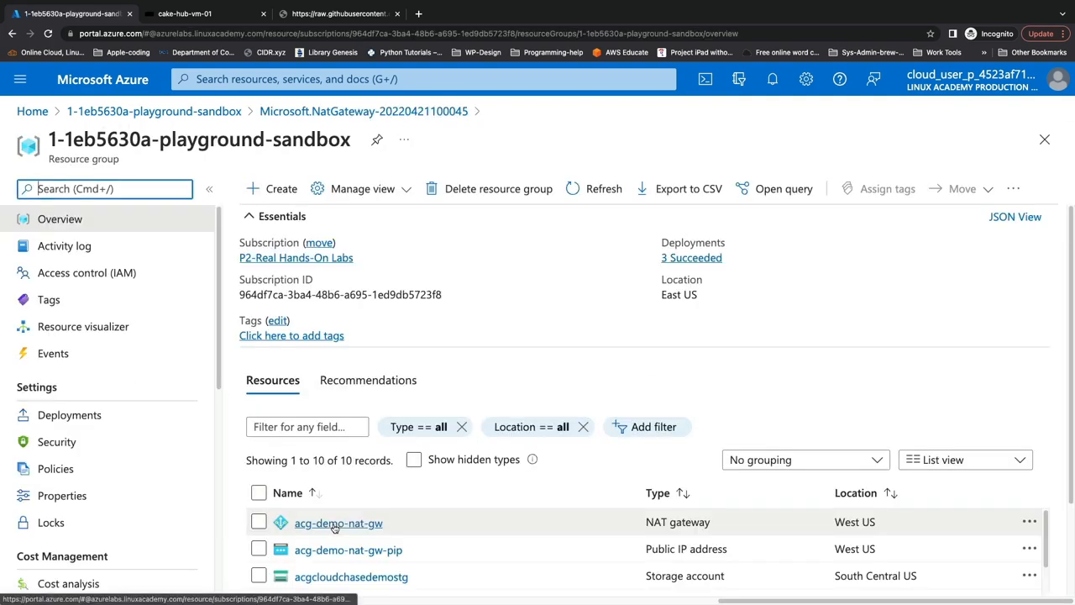
click(332, 518)
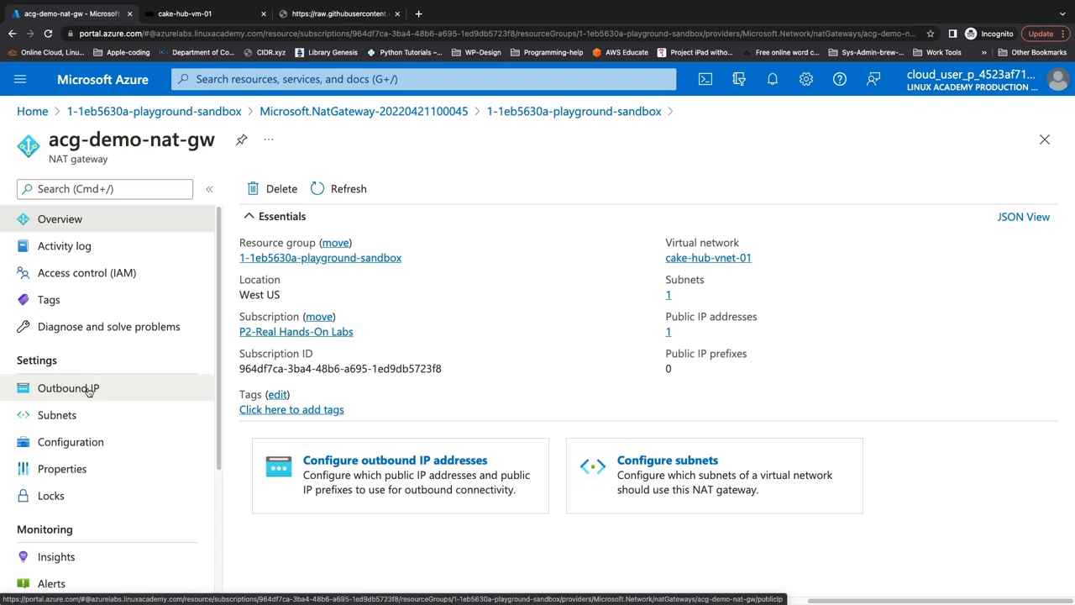
click(89, 389)
drag(387, 343, 475, 348)
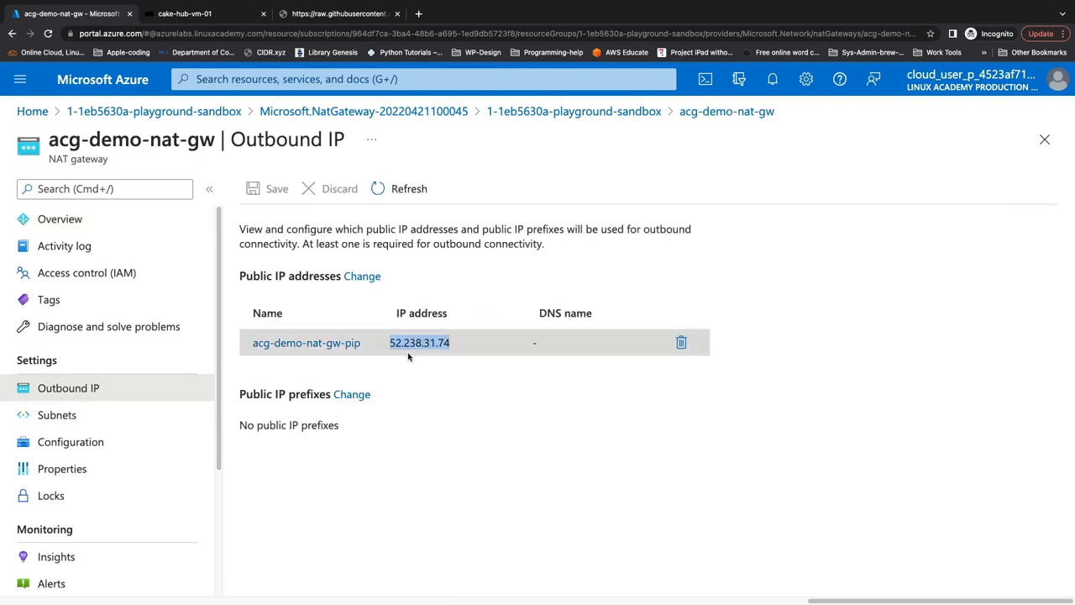
click(164, 417)
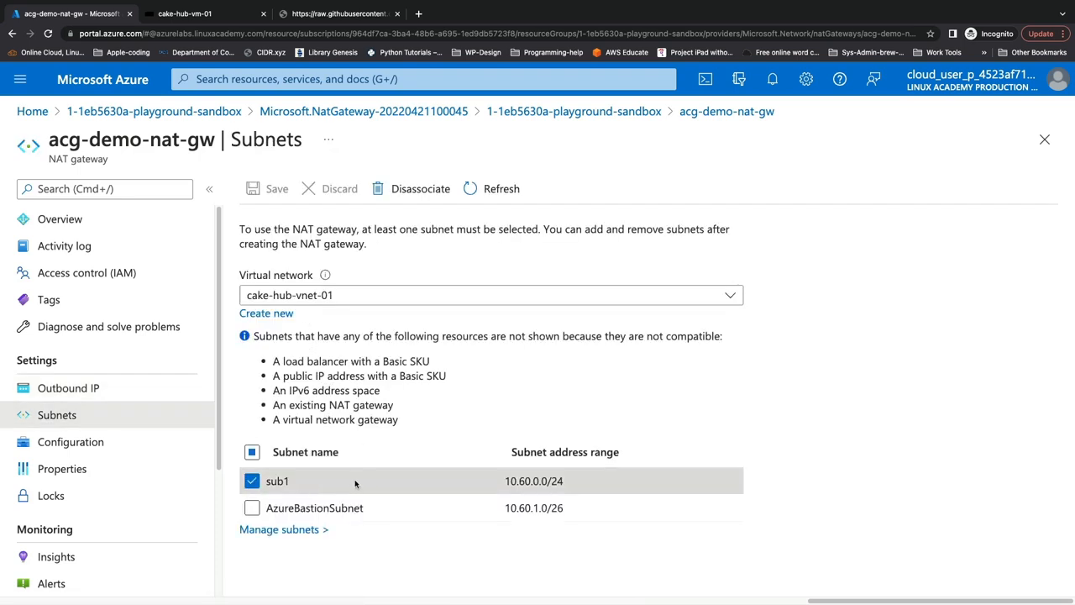
click(126, 389)
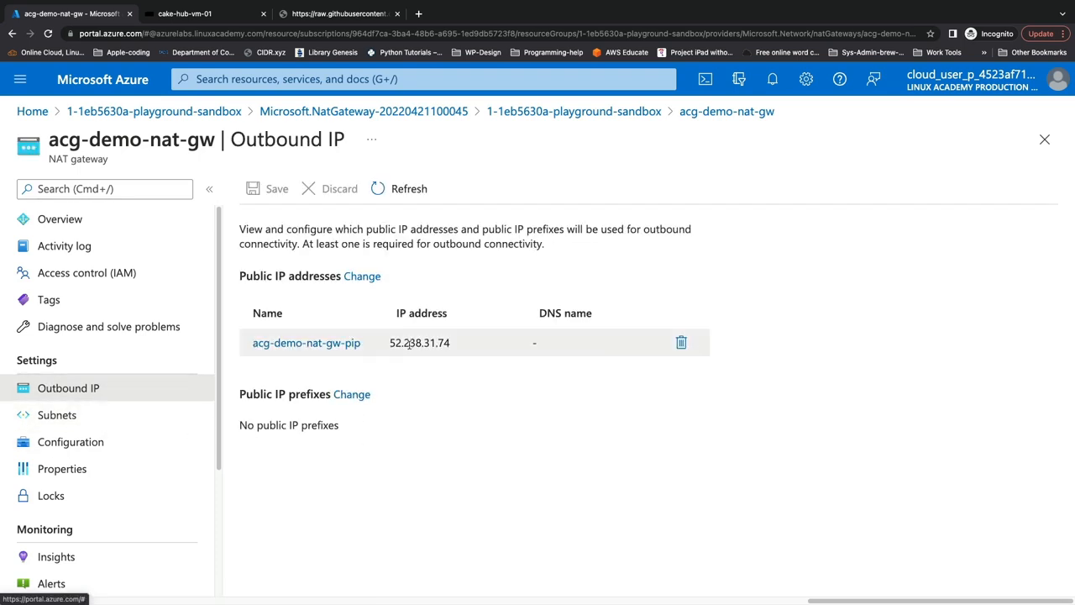
drag(389, 344, 450, 345)
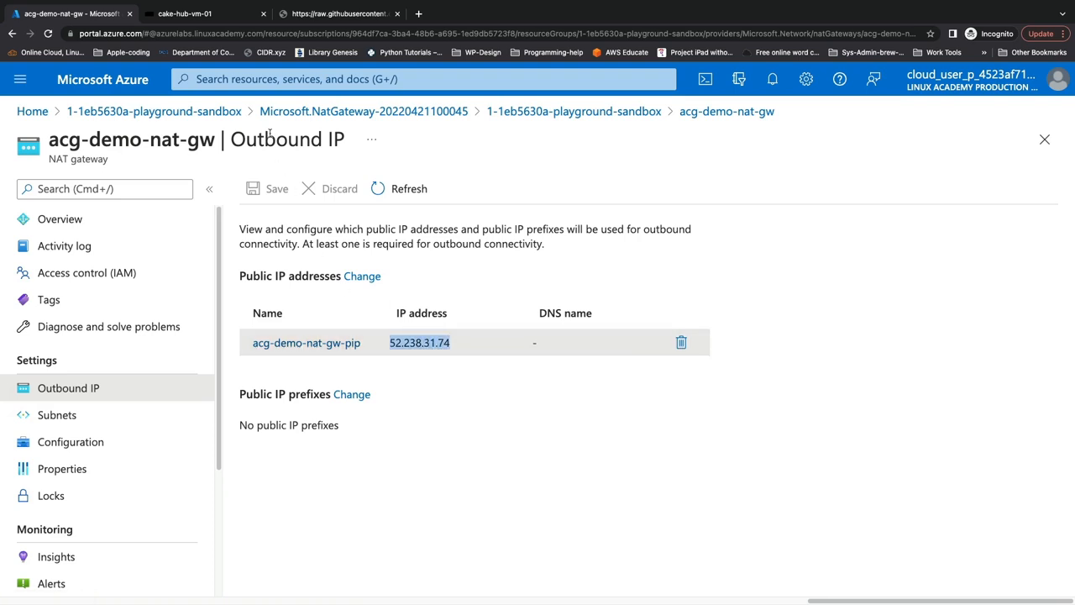
- Rerun the checkip.dyndns.org curl command in the cake-hub-vm-01 session and compare the result with the NAT gateway's outbound IP
click(215, 17)
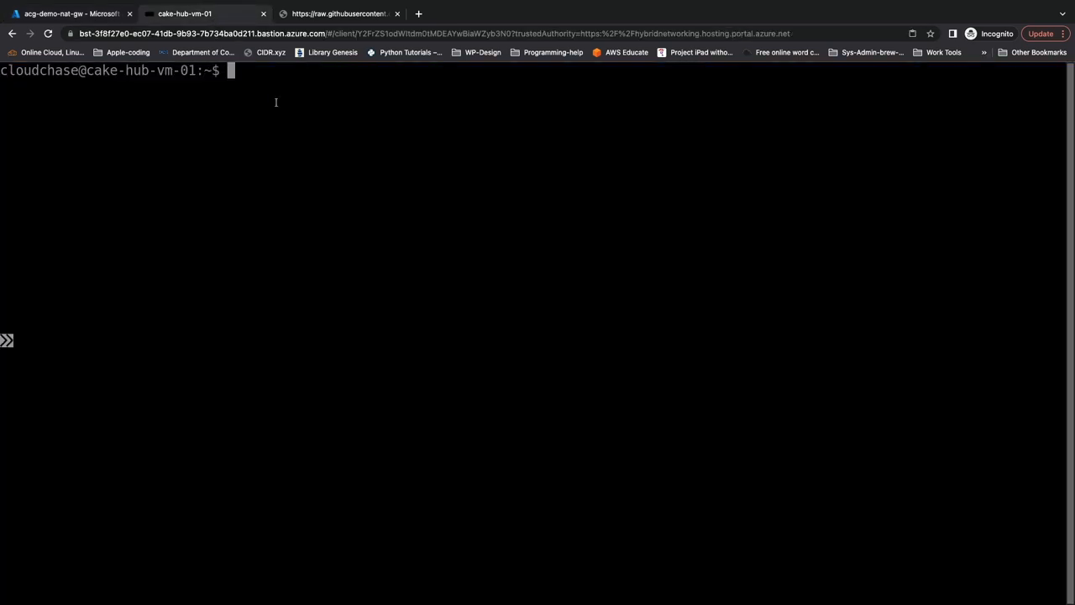
key(Up)
key(Return)
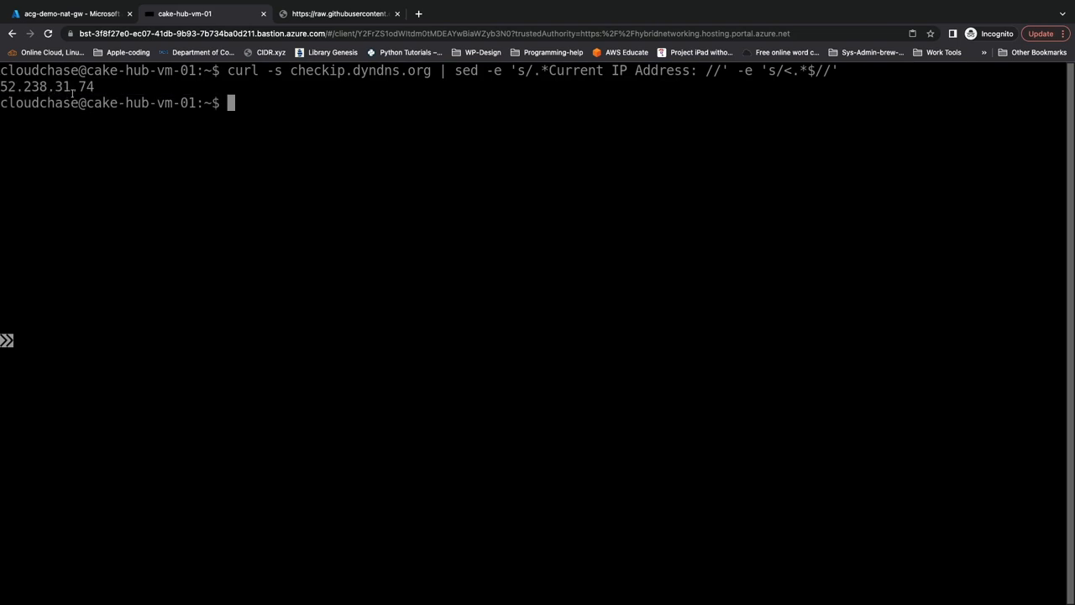
click(98, 14)
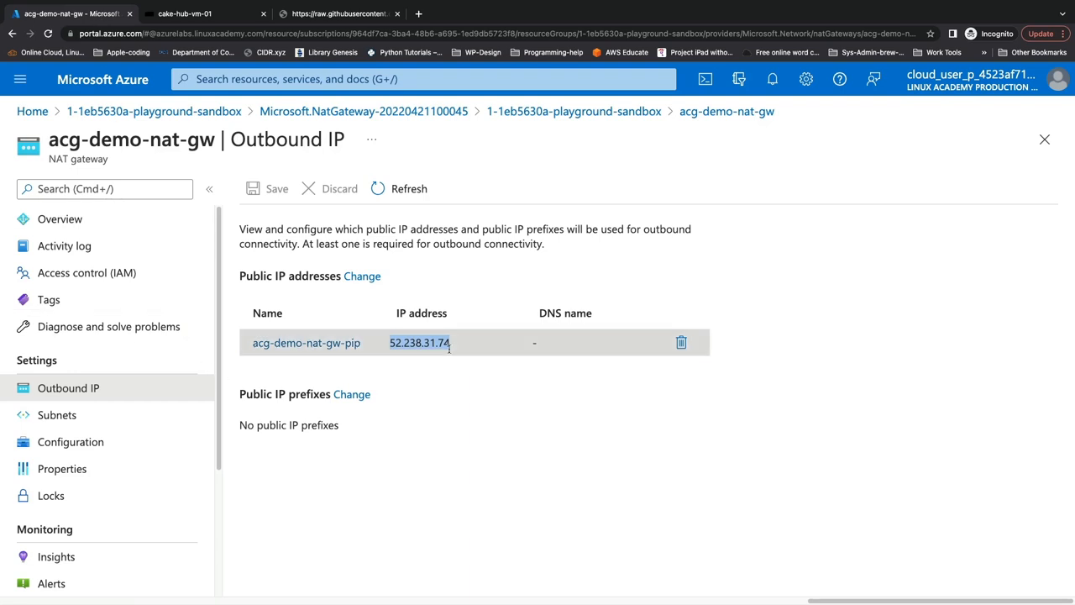